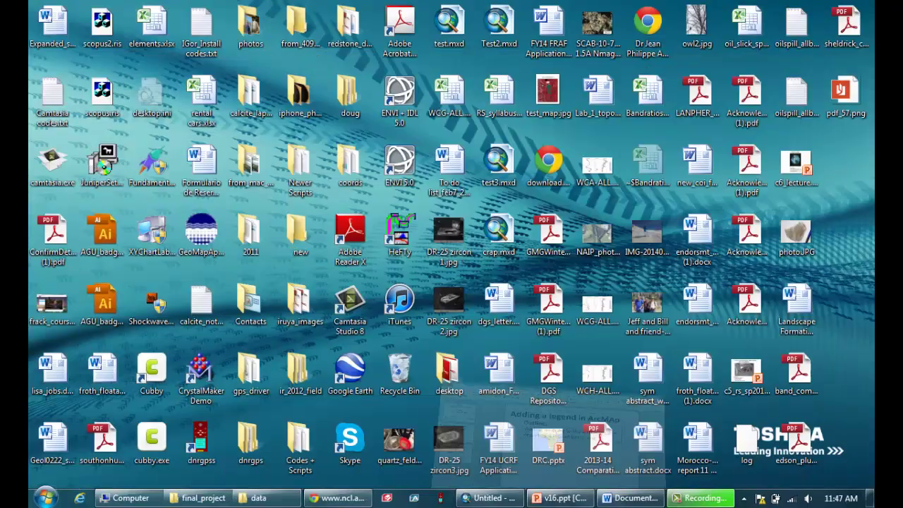
Restore the ArcMap window showing the allpriority51.tif priority raster
click(492, 498)
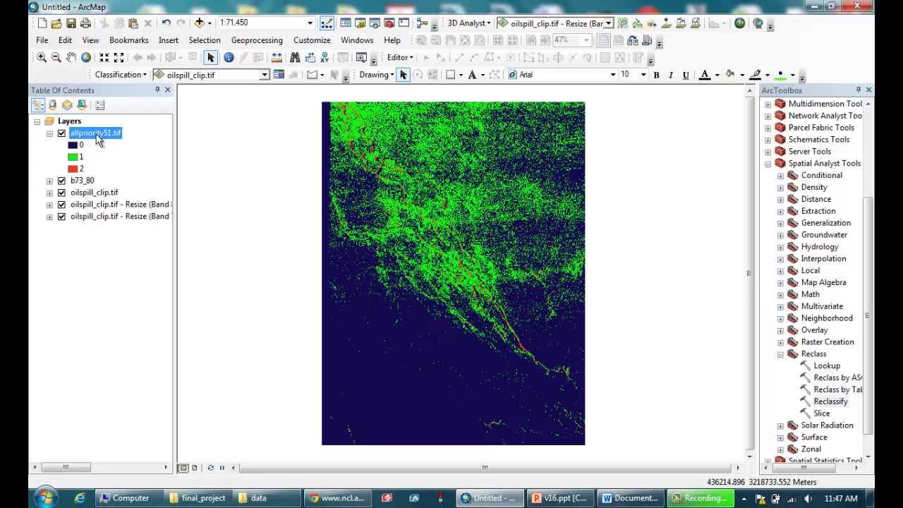
Open the allpriority51.tif attribute table
right_click(97, 134)
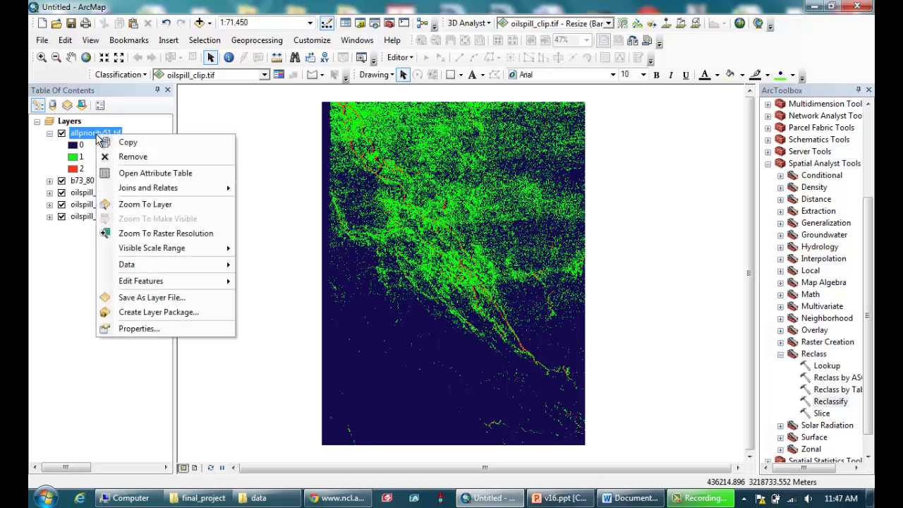
click(144, 175)
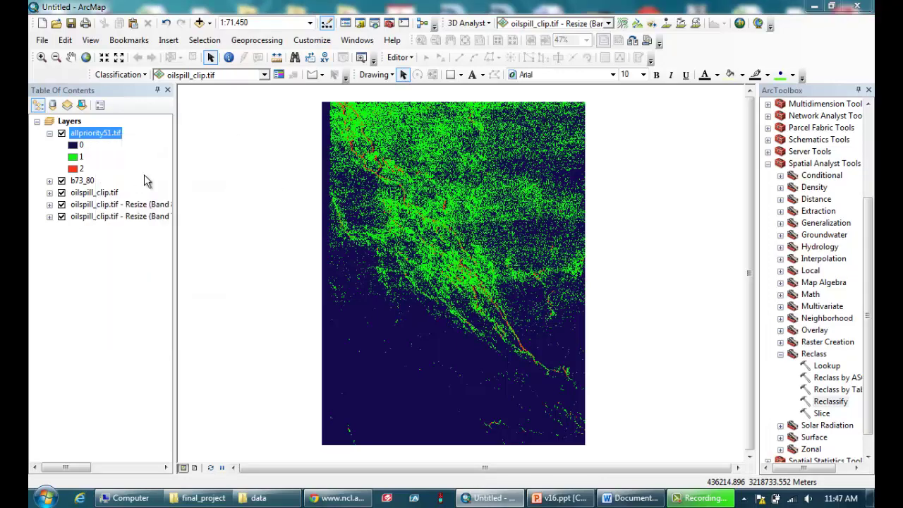
drag(185, 215, 263, 183)
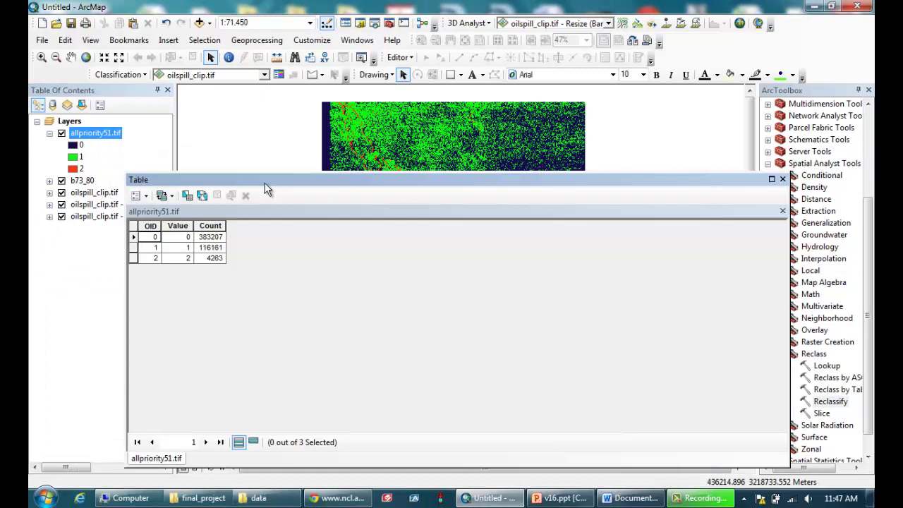
Add a Text field named 'priority' with length 20 to the table
click(146, 196)
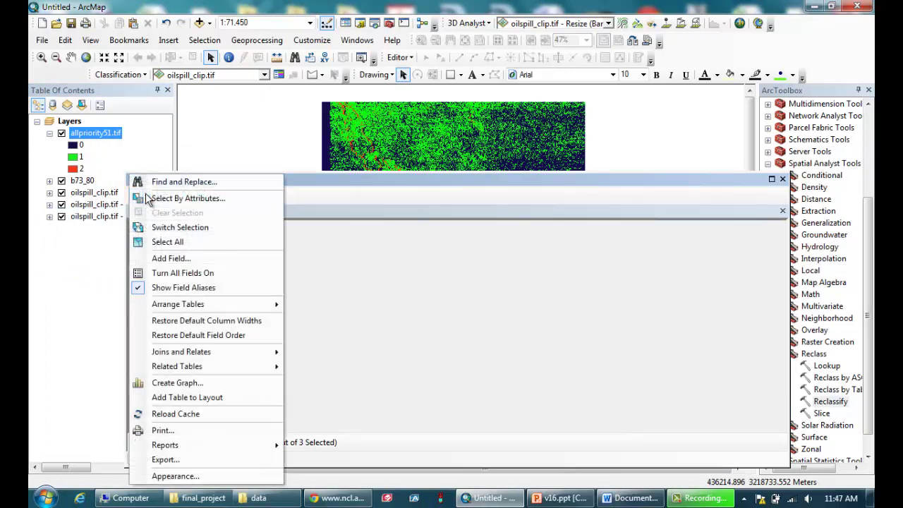
click(170, 260)
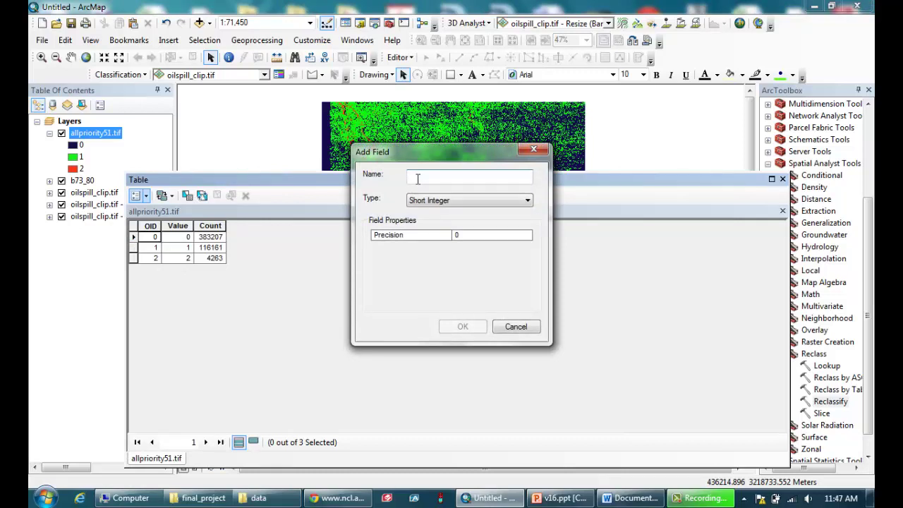
text(priority)
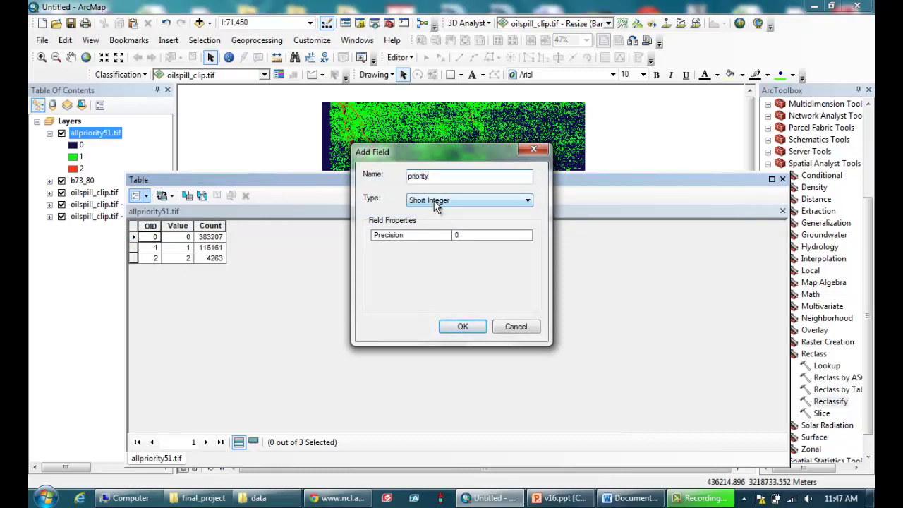
click(434, 203)
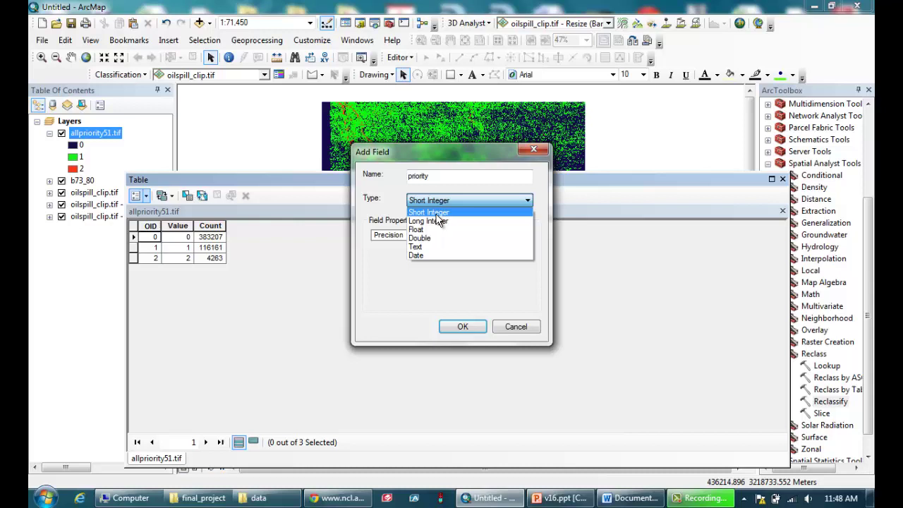
click(425, 249)
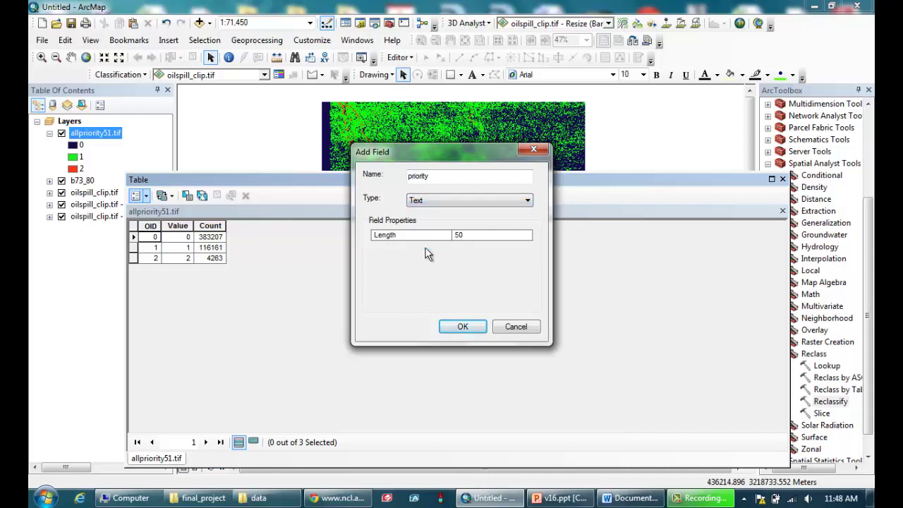
click(469, 235)
drag(469, 237, 446, 237)
text(20)
click(464, 327)
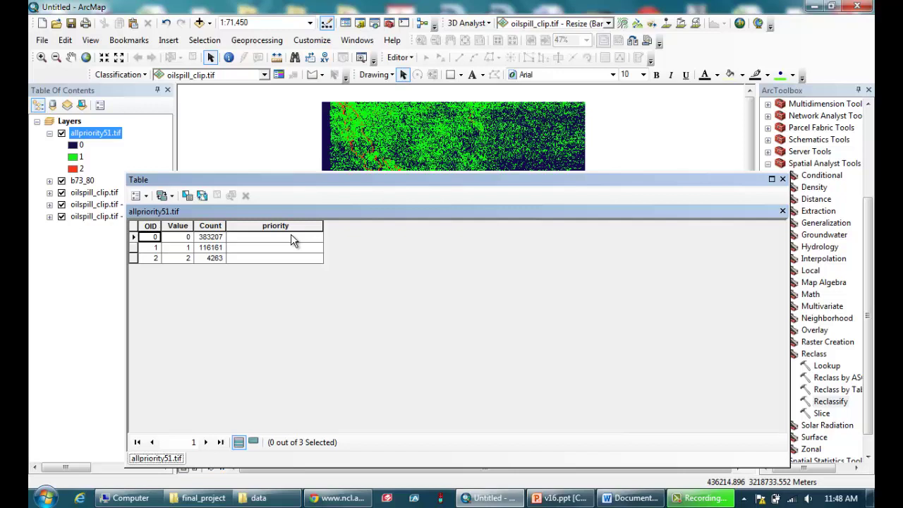
Start editing and enter low, medium and high as the priority of values 0, 1 and 2
click(398, 57)
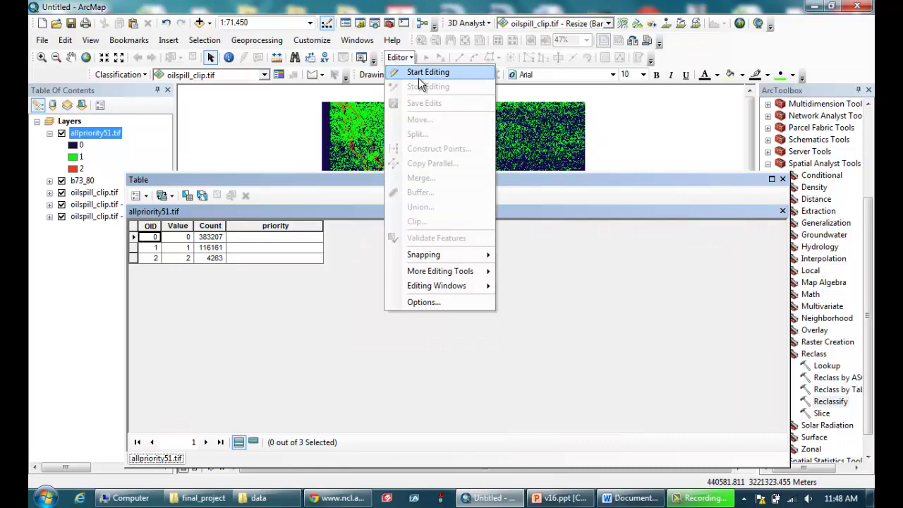
click(421, 73)
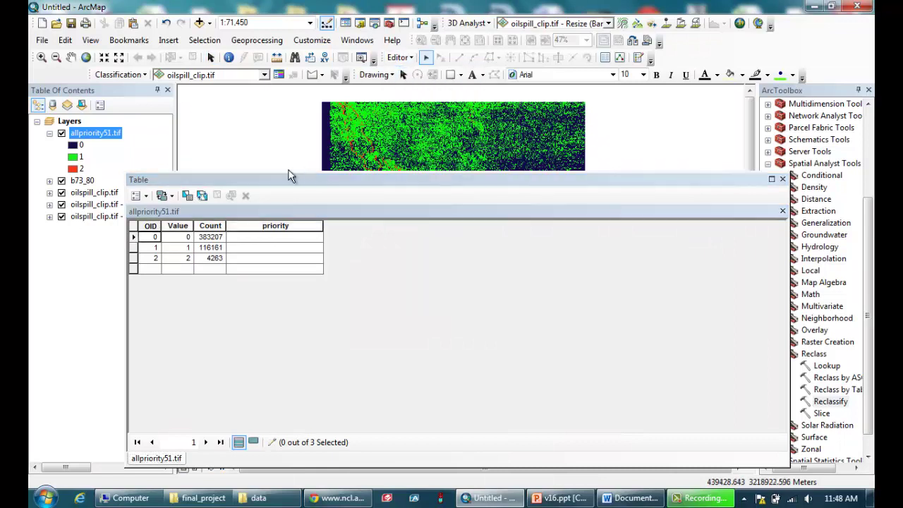
click(269, 239)
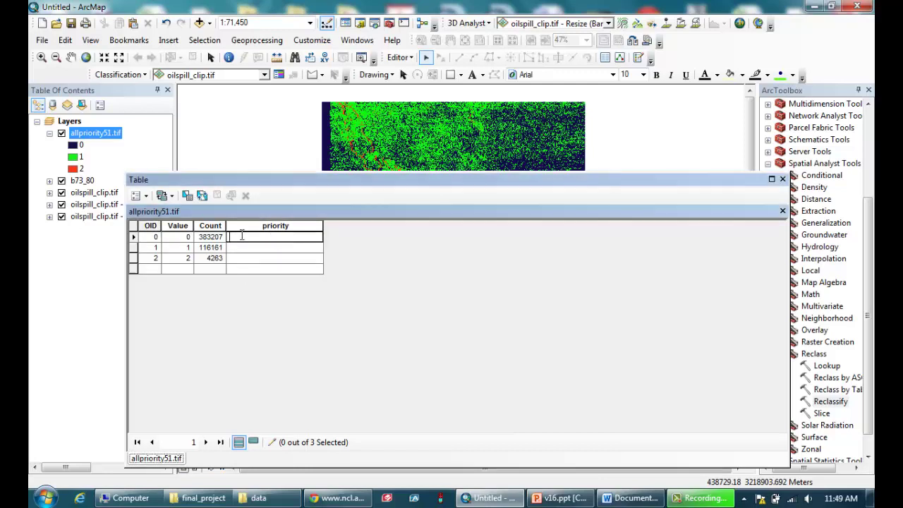
click(233, 237)
text(low)
click(250, 249)
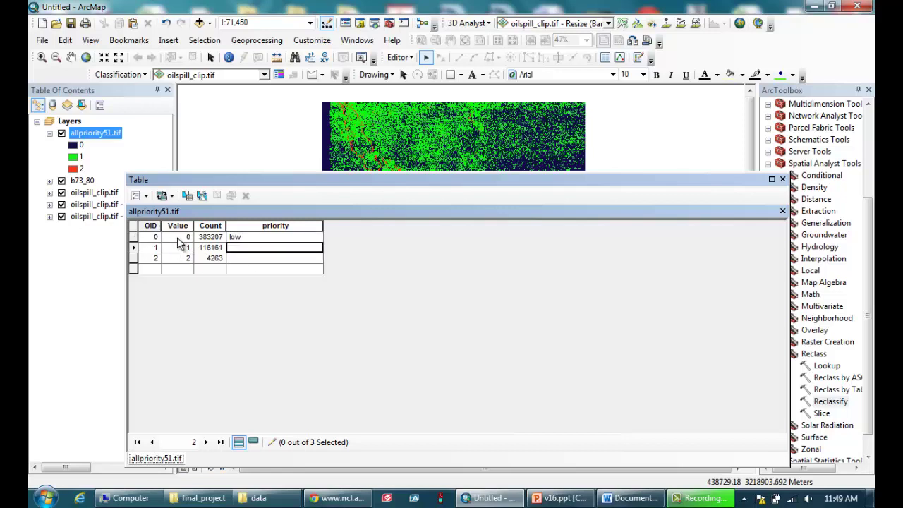
click(239, 247)
text(me)
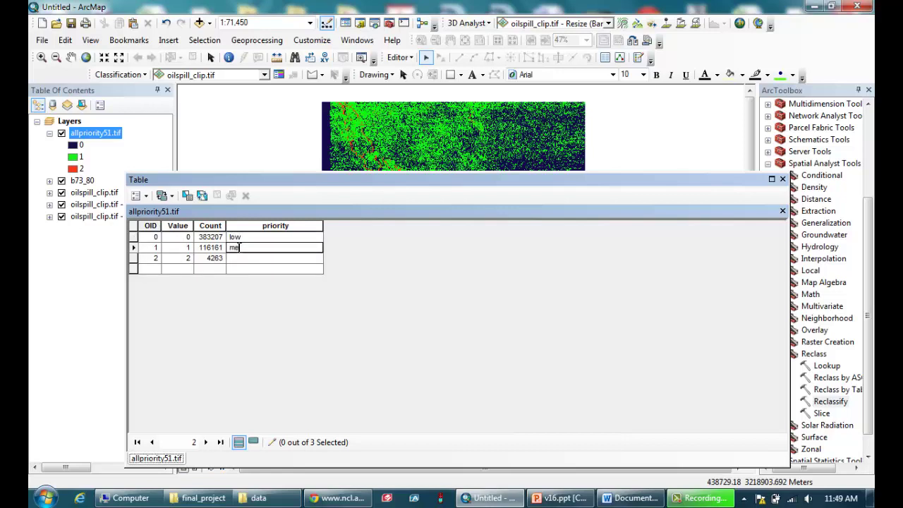
text(dium)
click(240, 259)
text(high)
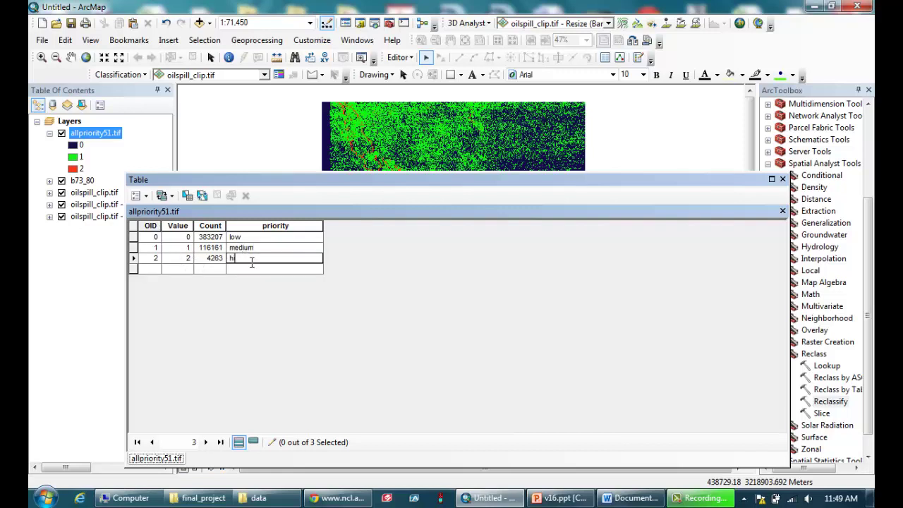
click(284, 247)
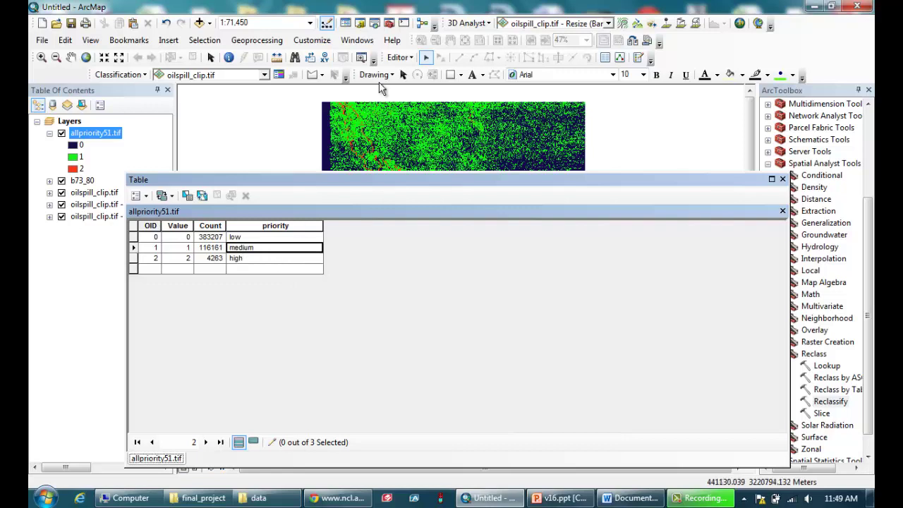
Stop editing and save the priority edits
click(399, 57)
click(414, 86)
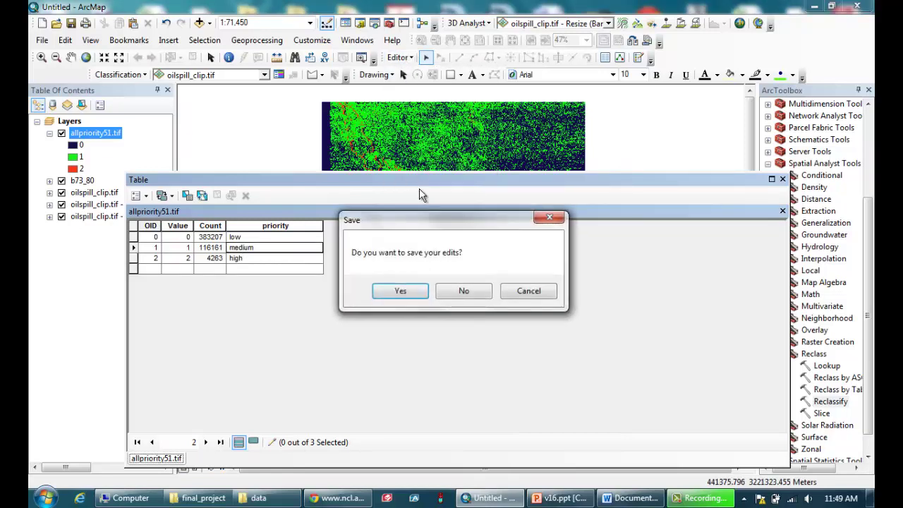
click(398, 291)
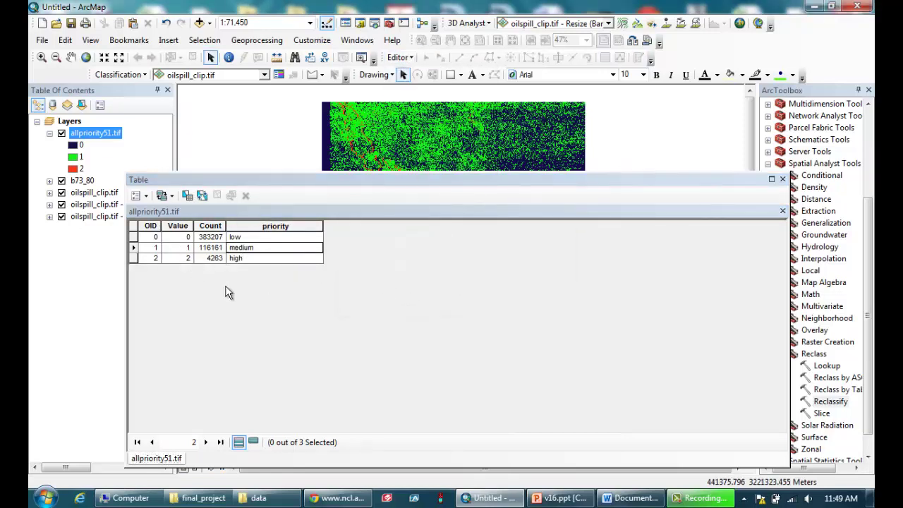
Close the attribute table, switch to Layout View and zoom the map to 1:40,000
click(272, 237)
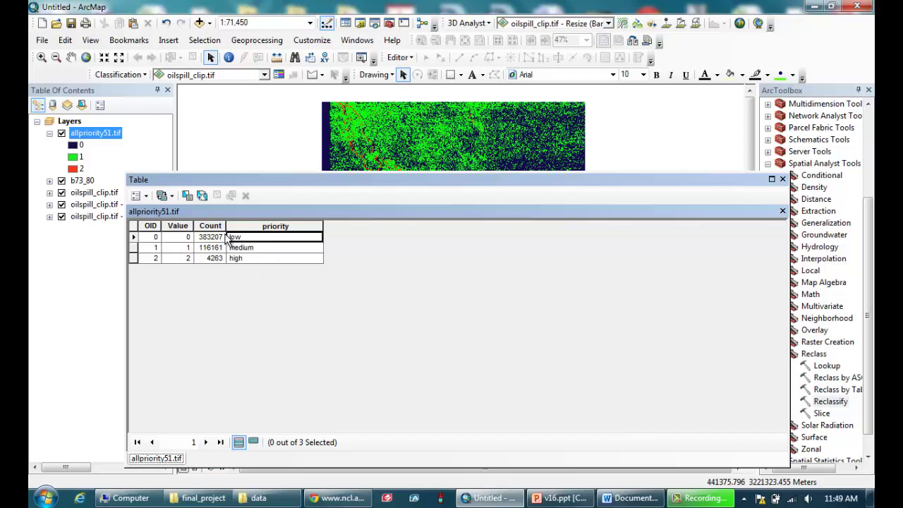
click(782, 180)
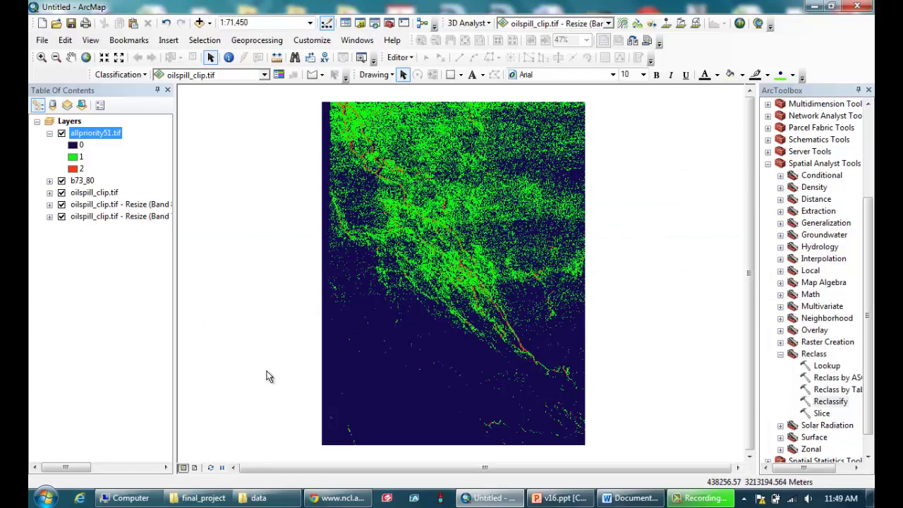
click(194, 468)
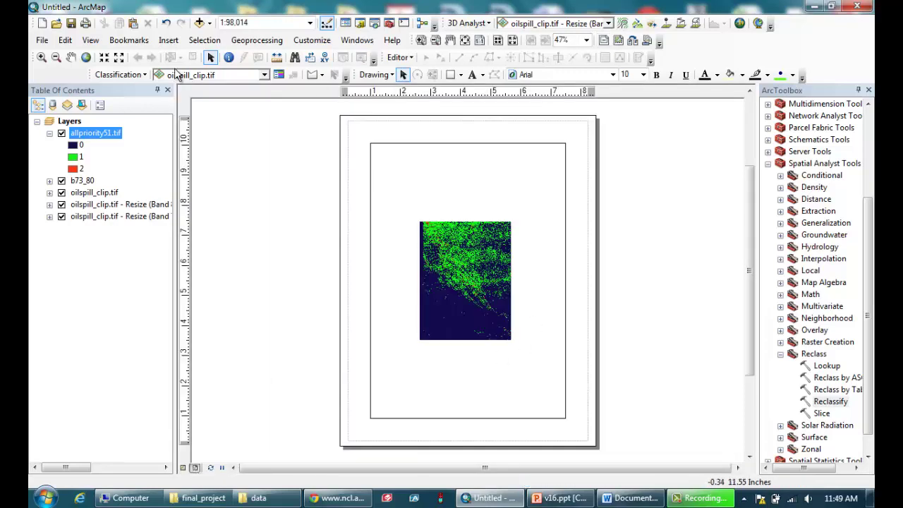
click(104, 57)
click(105, 58)
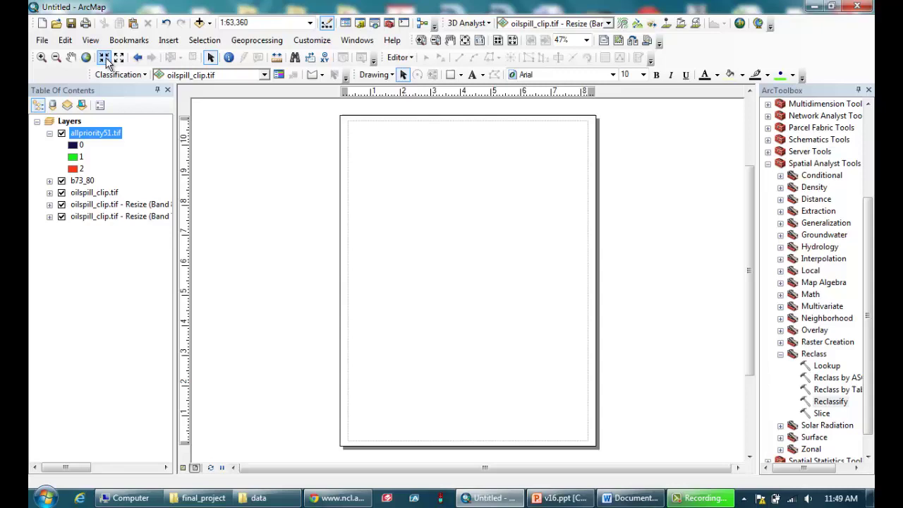
click(106, 60)
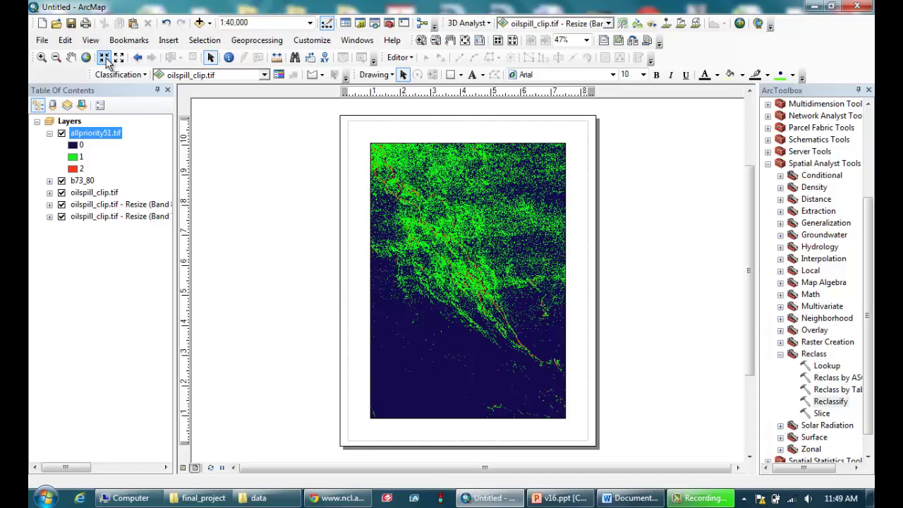
click(167, 42)
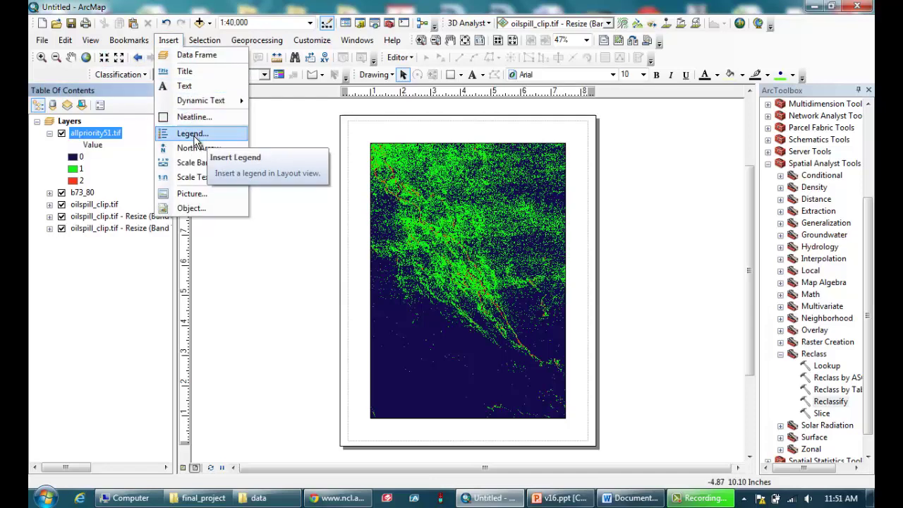
Start a legend that includes only the allpriority51.tif layer
click(192, 134)
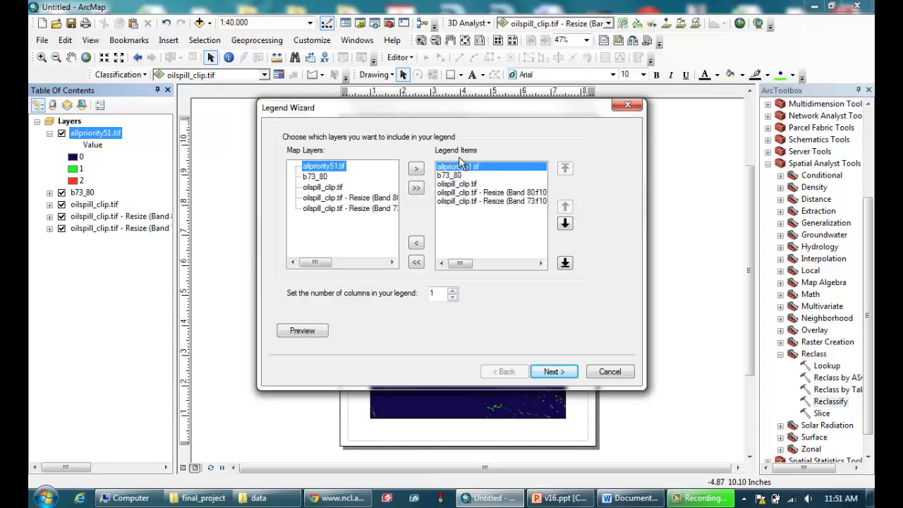
click(457, 175)
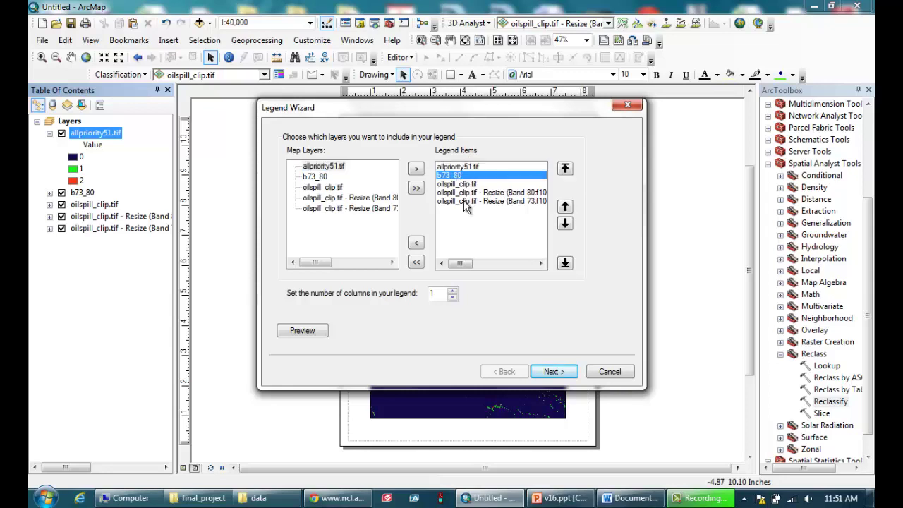
shift+click(464, 202)
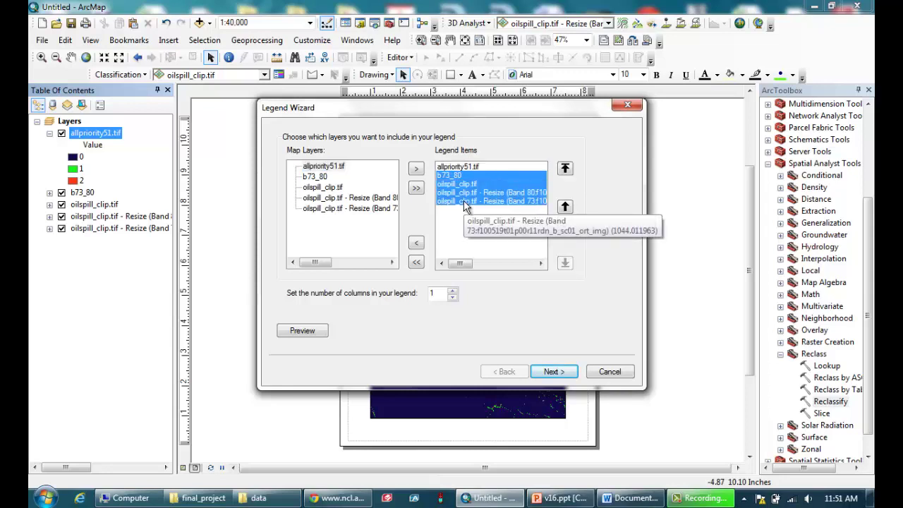
click(416, 243)
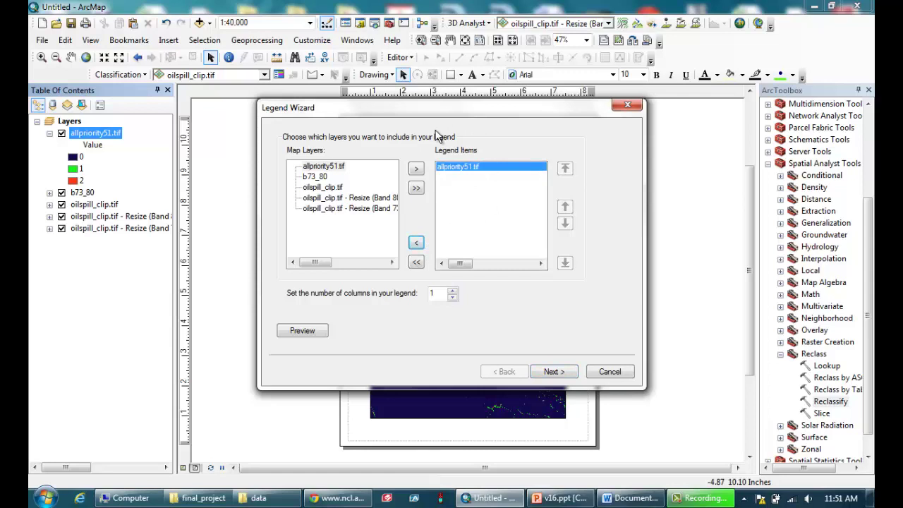
click(553, 373)
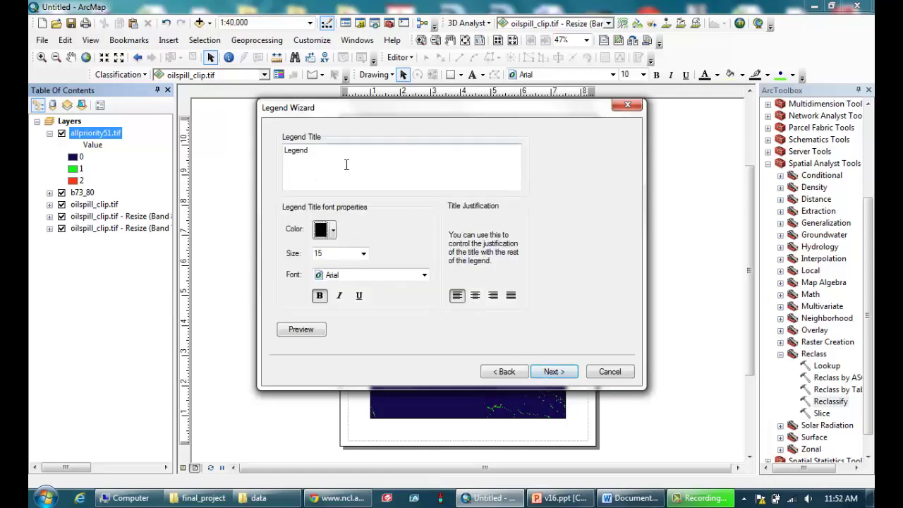
Delete the default 'Legend' title text
double_click(332, 151)
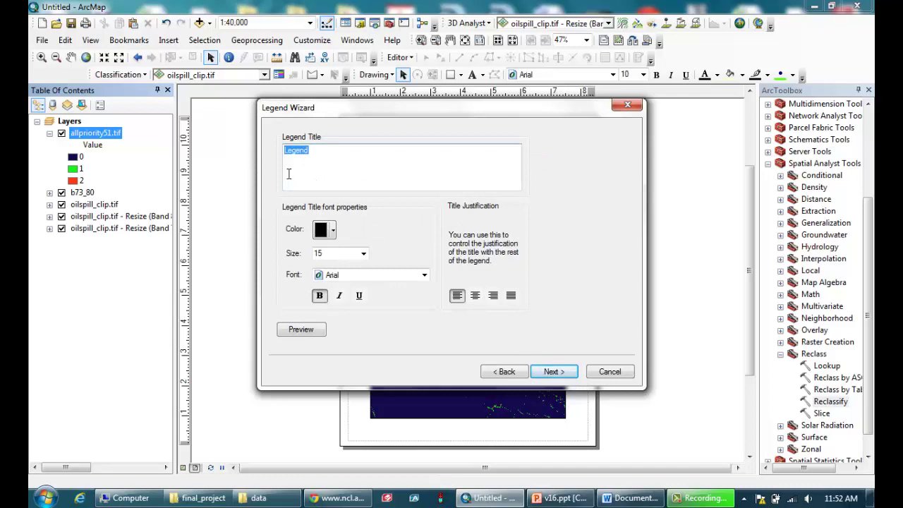
click(319, 149)
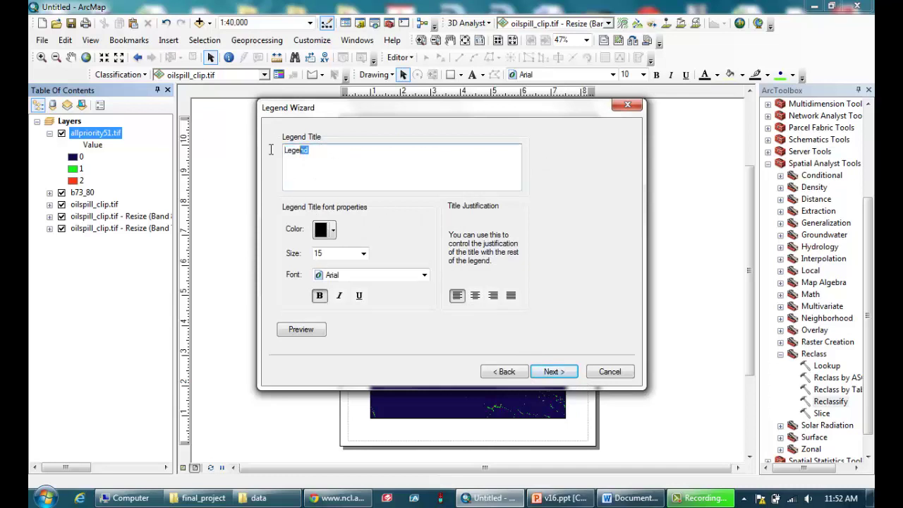
drag(270, 150, 271, 150)
key(BackSpace)
click(552, 371)
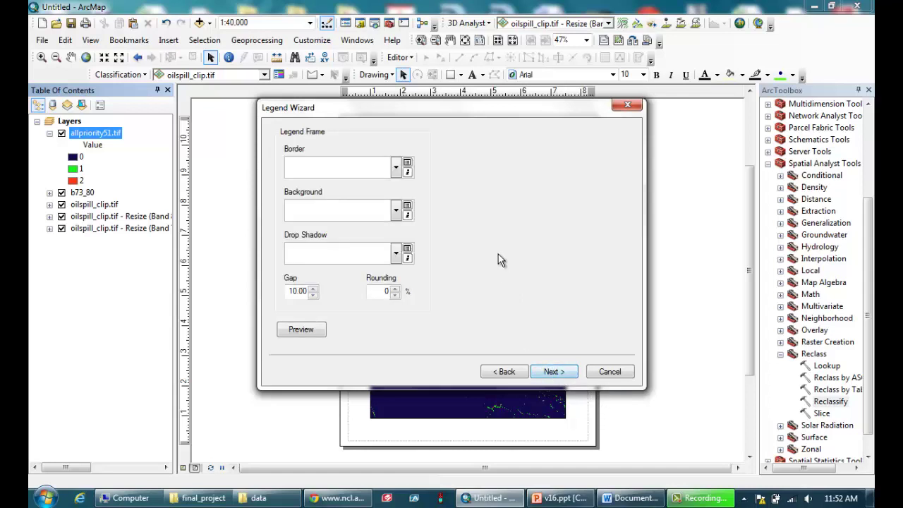
Give the legend a 1.0 Point border and white background, then finish the wizard
click(396, 167)
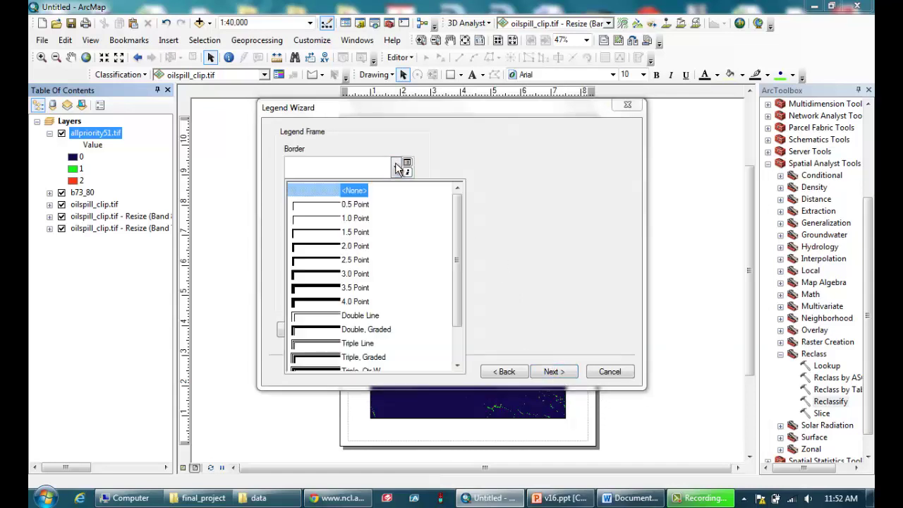
click(327, 220)
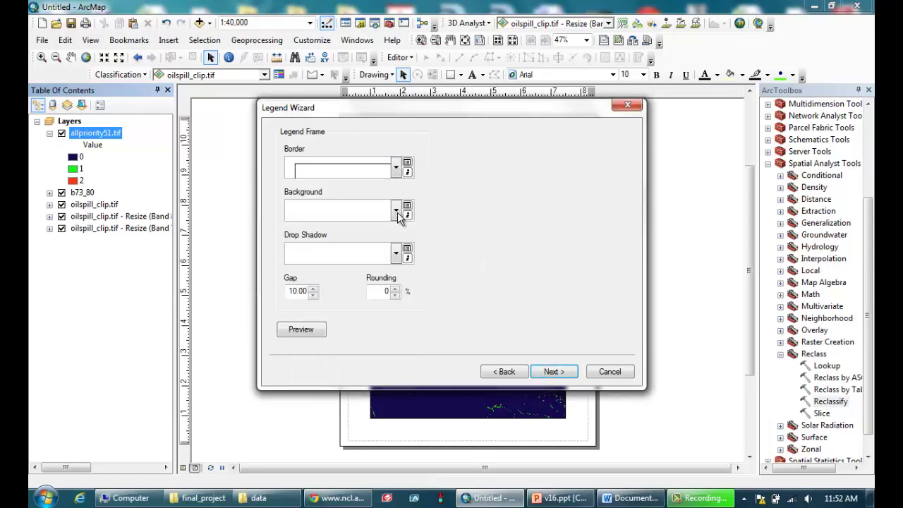
click(396, 211)
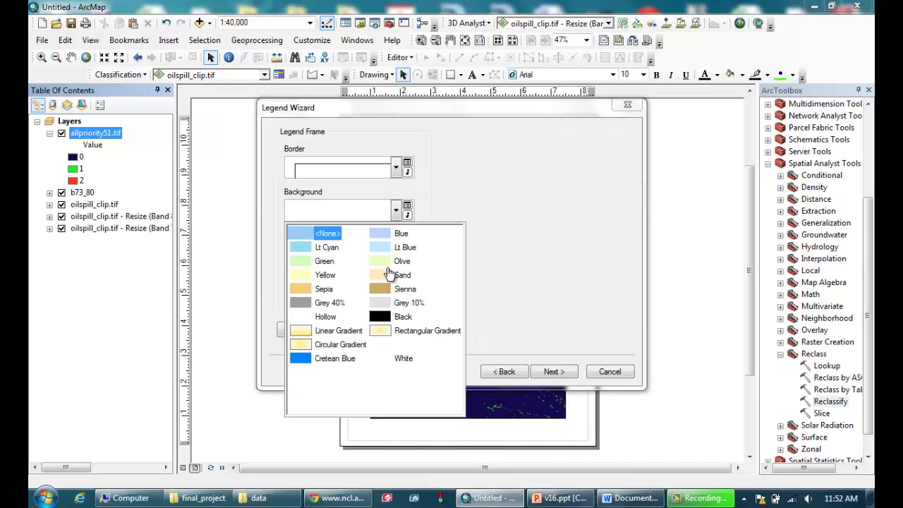
click(387, 362)
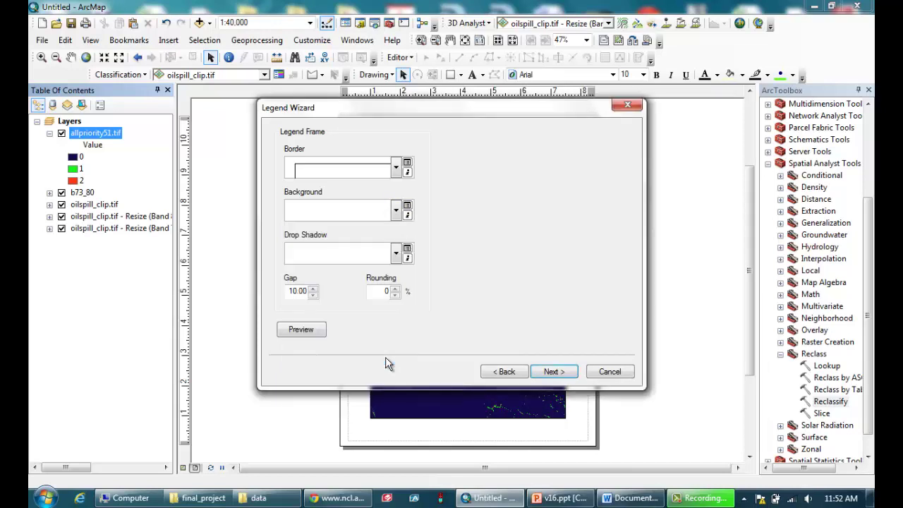
click(557, 375)
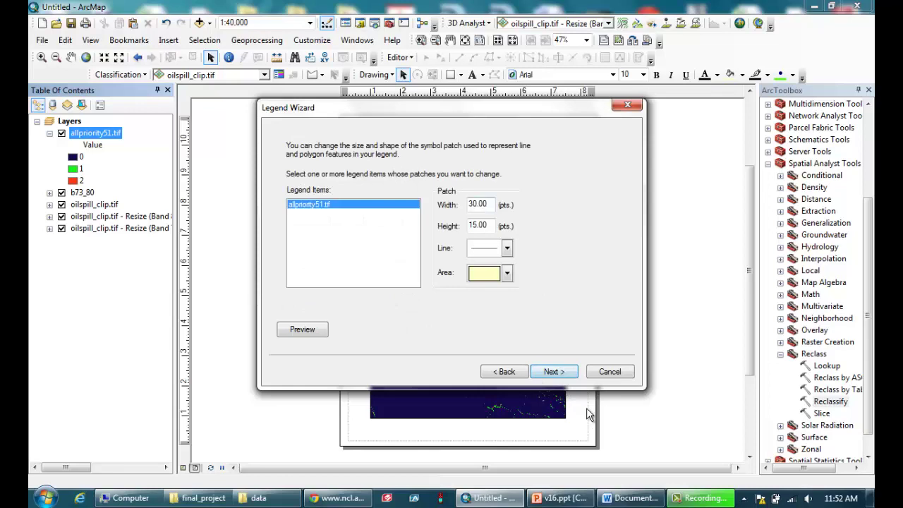
click(554, 371)
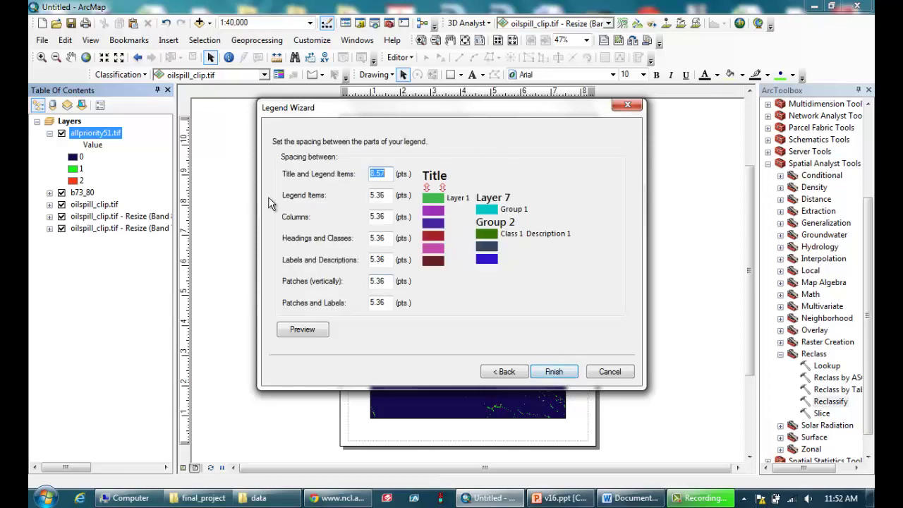
click(553, 372)
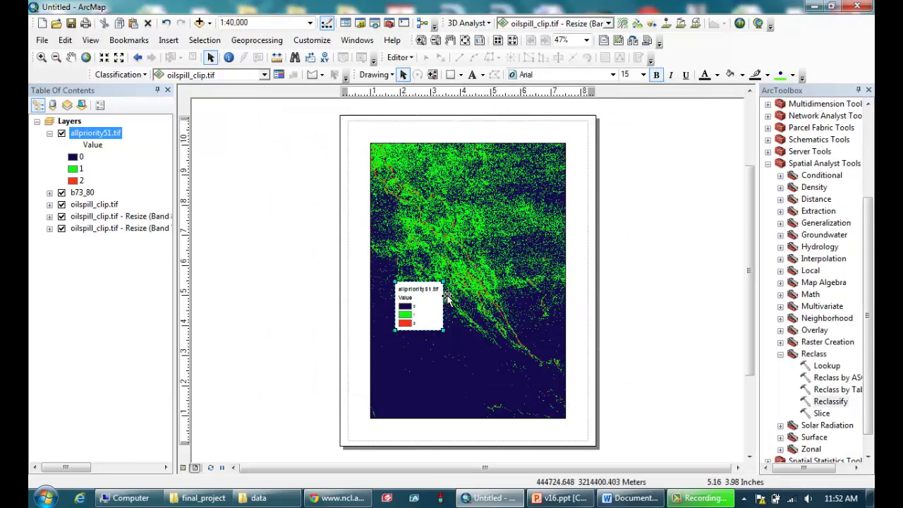
Move the legend to the lower-left corner and rename the layer 'Cleanup Priority'
drag(430, 303, 418, 381)
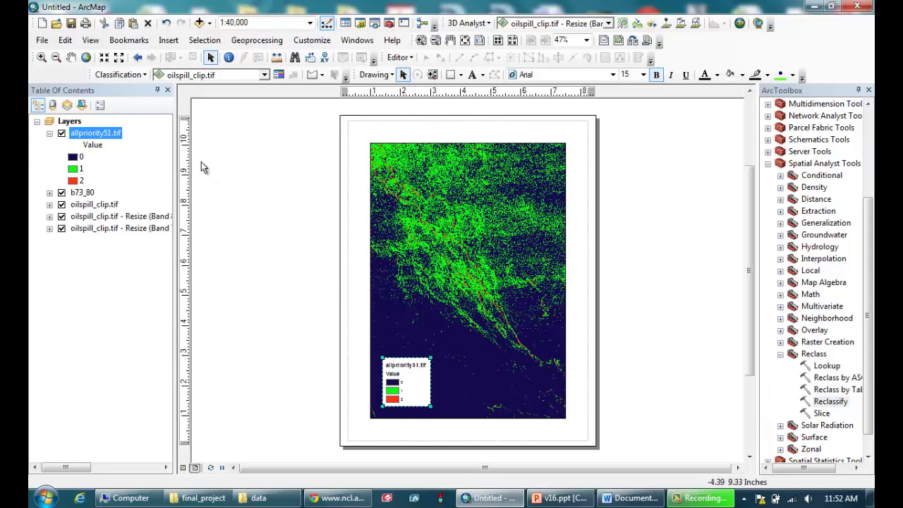
click(89, 136)
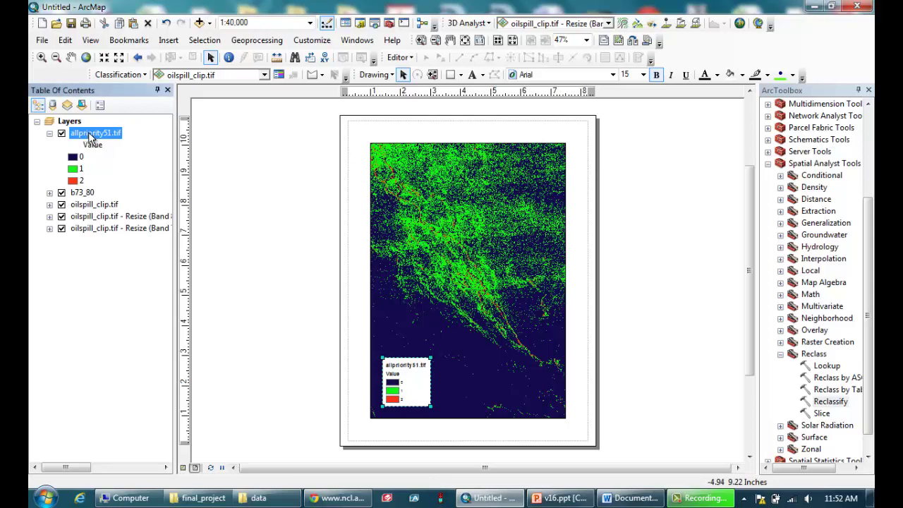
click(89, 136)
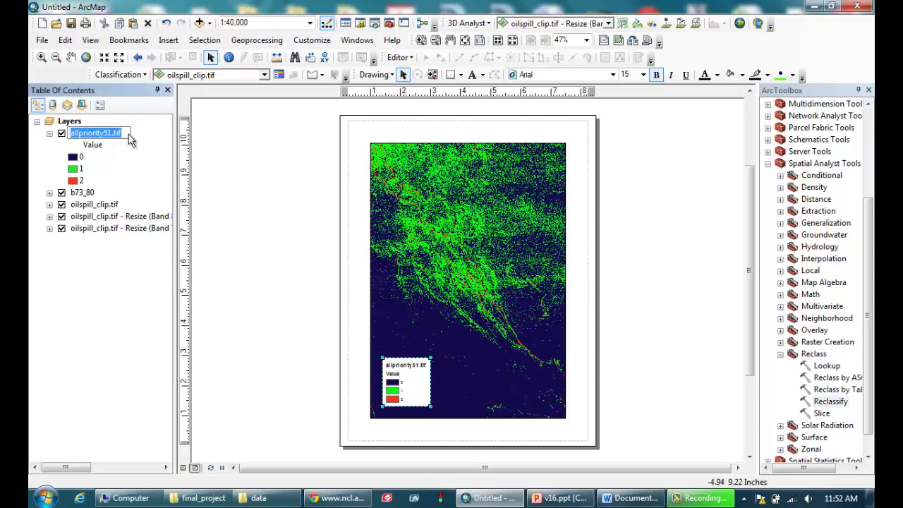
text(Cleanup P)
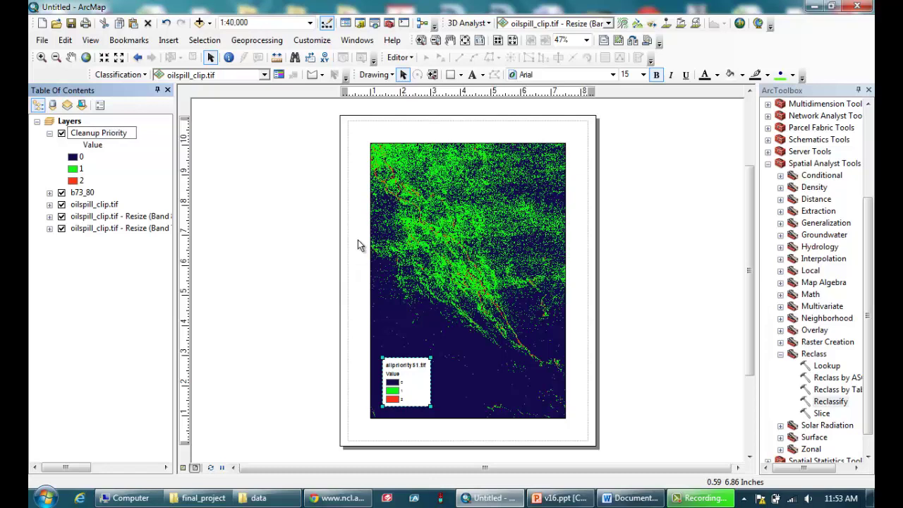
key(Return)
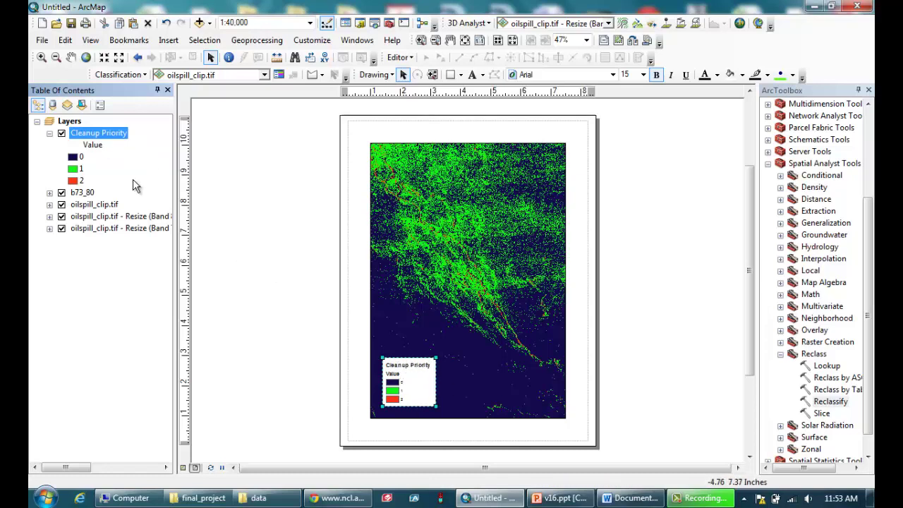
Clear the 'Value' heading under the Cleanup Priority layer
click(97, 146)
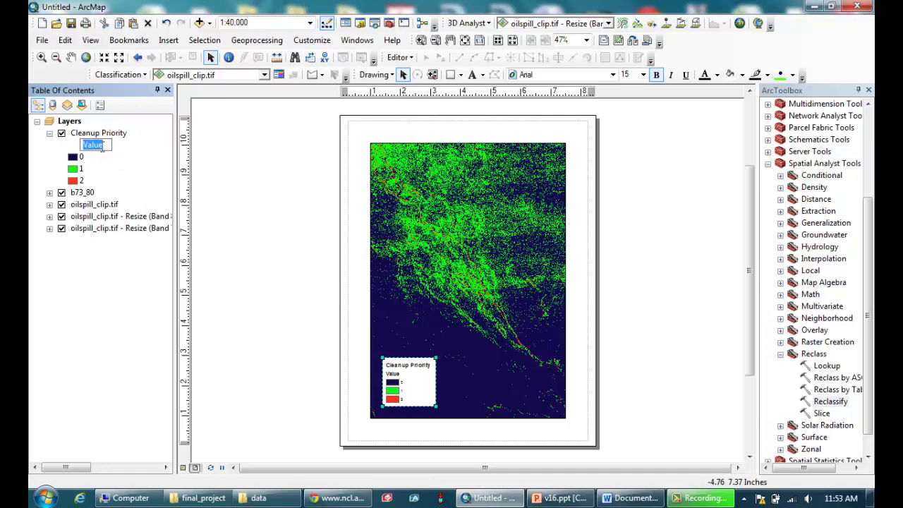
key(Delete)
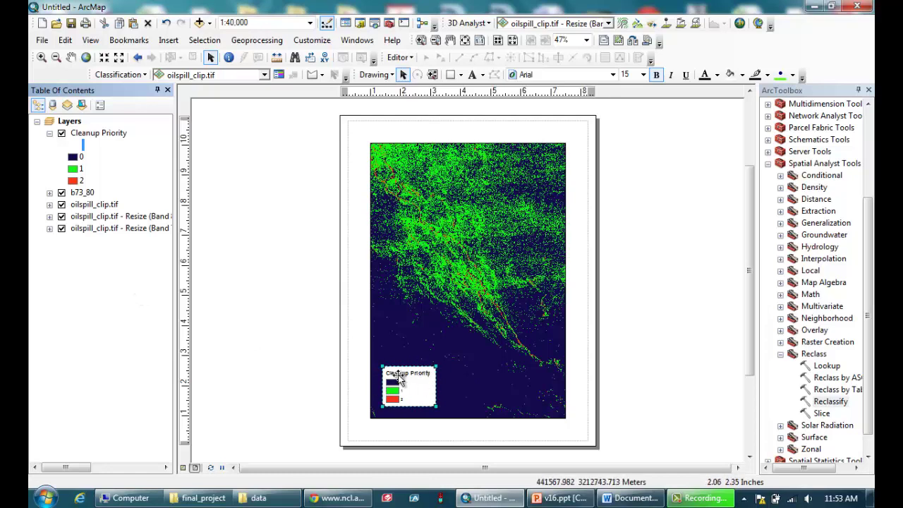
click(67, 324)
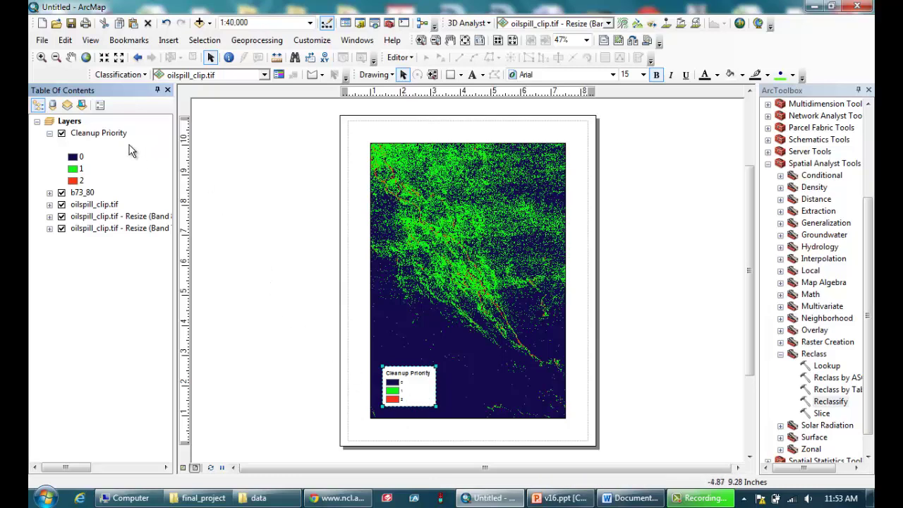
Set the Cleanup Priority layer's symbology Value Field to 'priority'
click(84, 133)
right_click(99, 142)
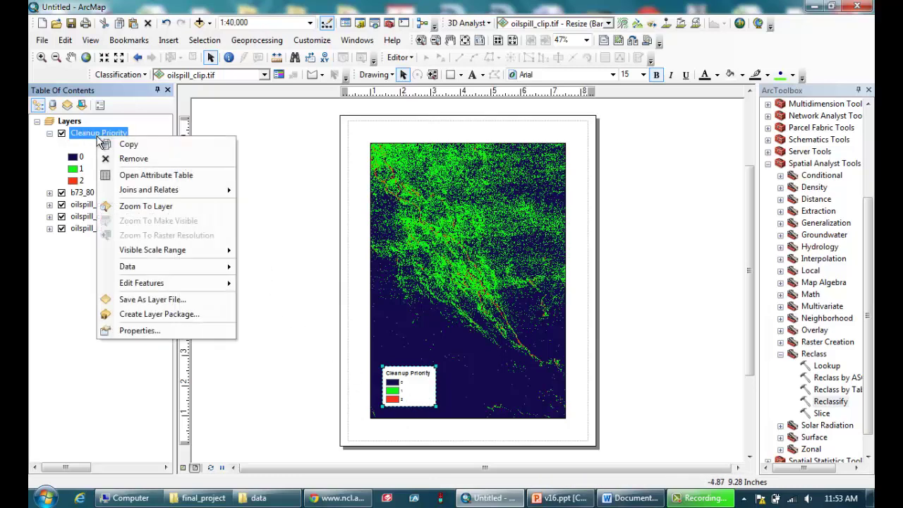
click(139, 331)
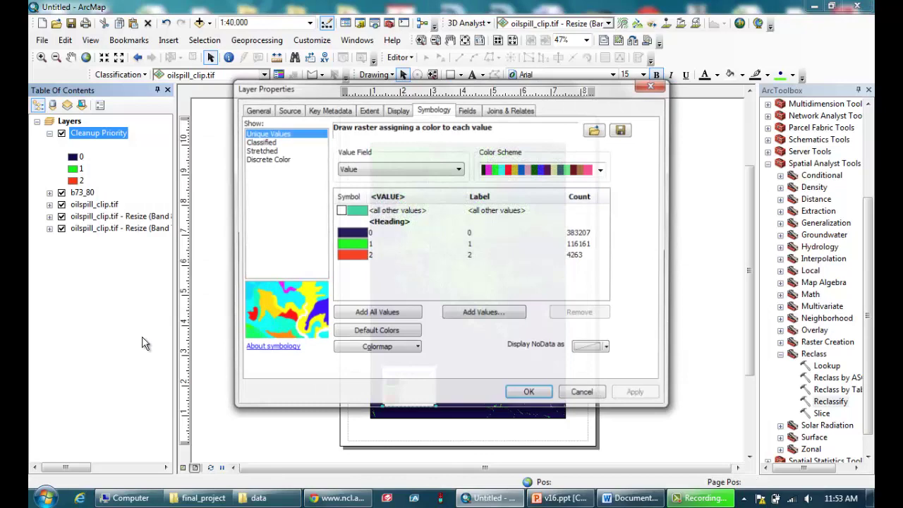
click(403, 110)
click(433, 109)
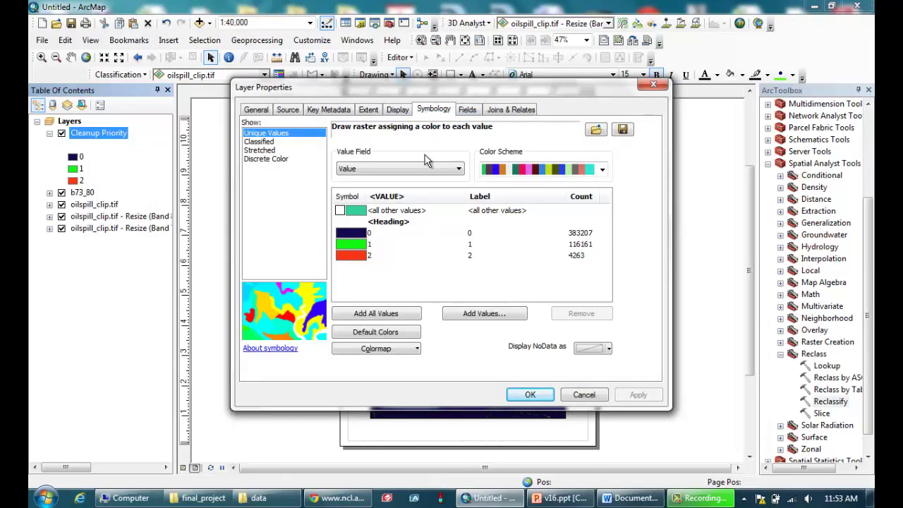
click(389, 176)
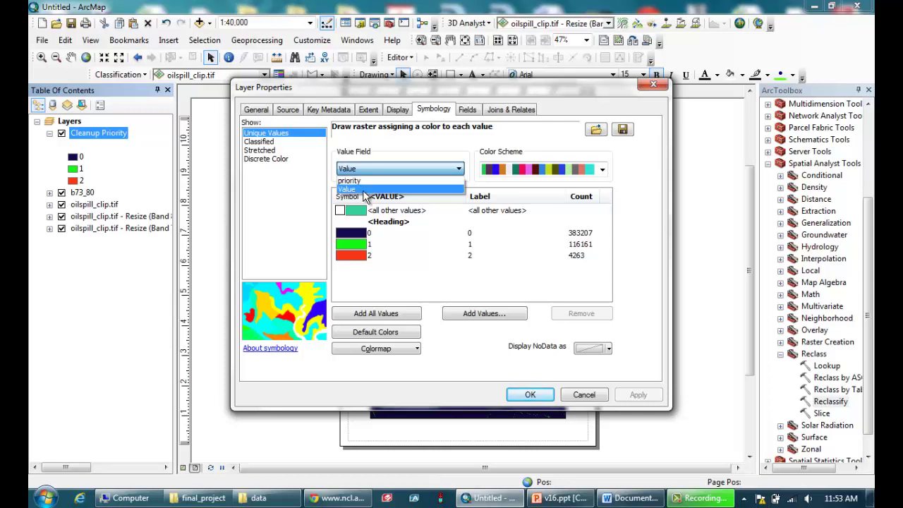
click(353, 181)
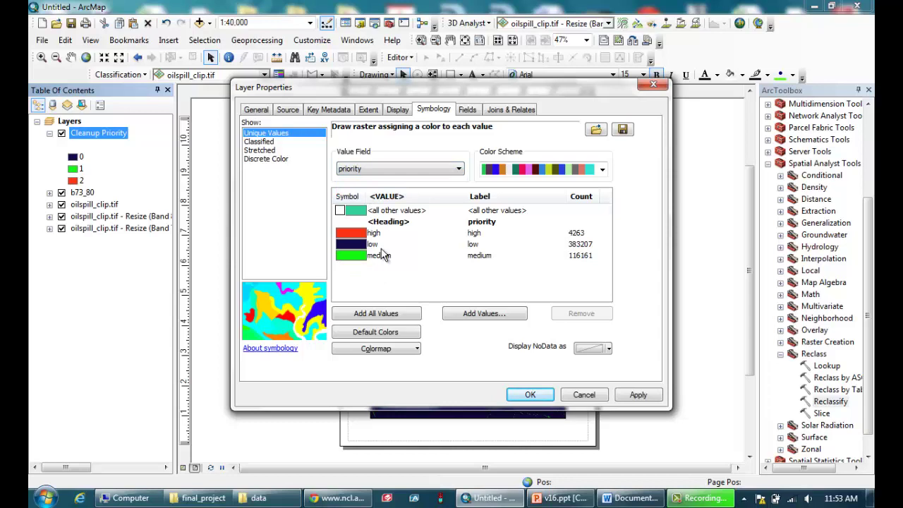
click(530, 396)
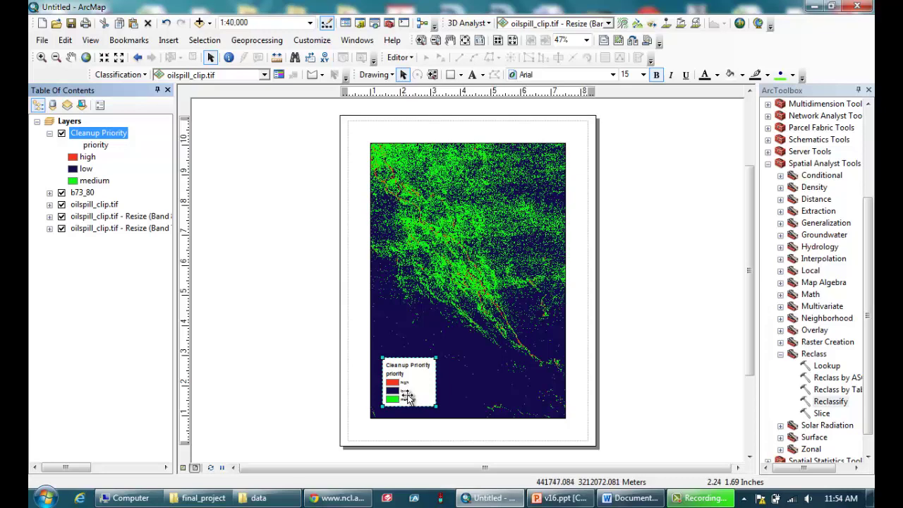
Delete the 'priority' heading so the legend lists only high, low and medium
click(99, 146)
click(101, 147)
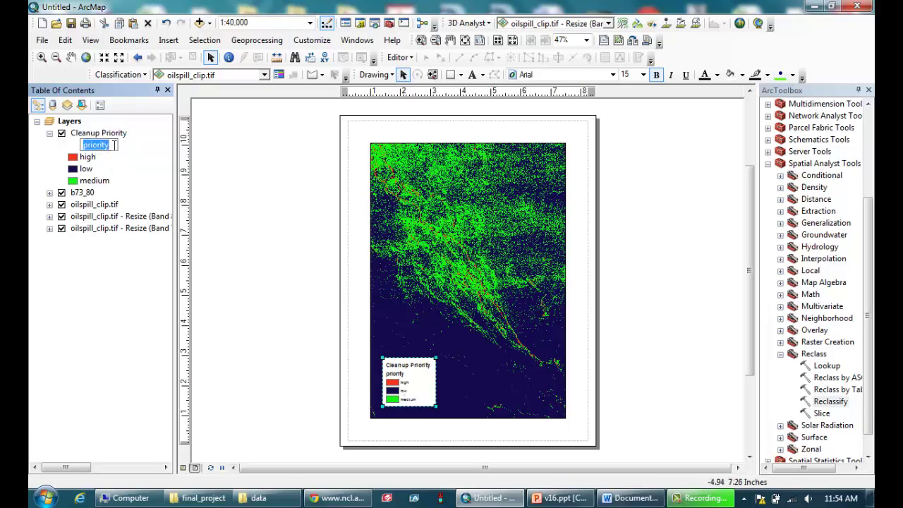
key(BackSpace)
key(Return)
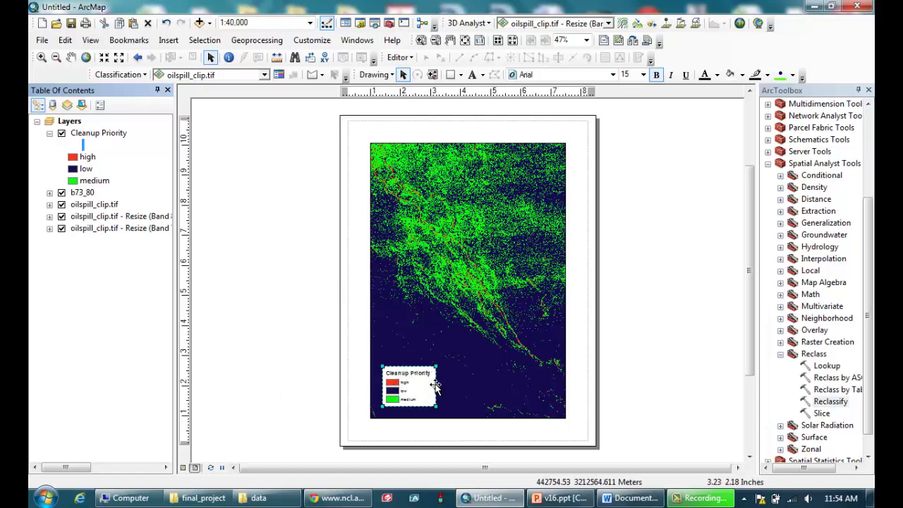
click(285, 385)
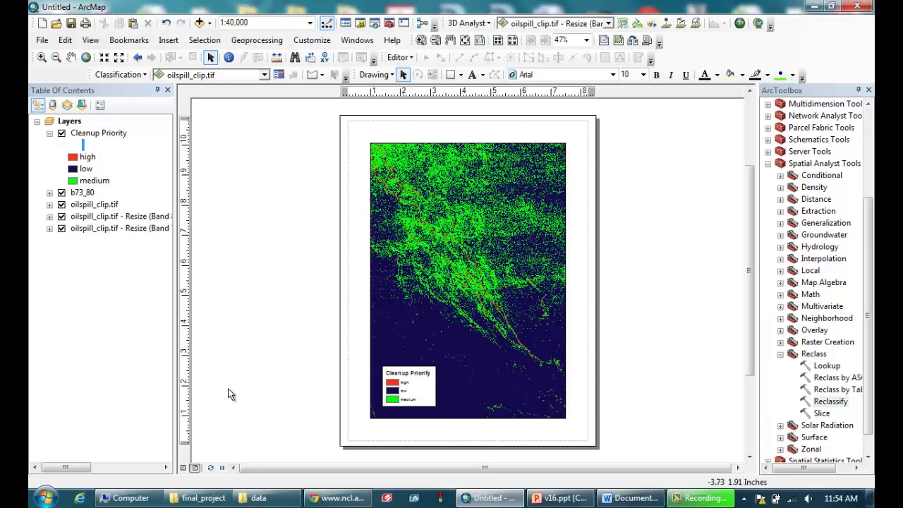
Close the File menu without exporting and minimize ArcMap
click(42, 41)
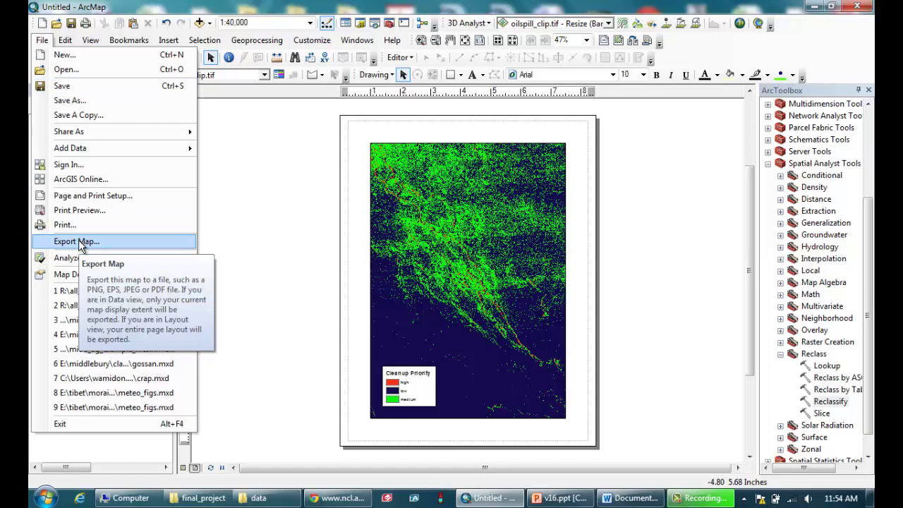
click(265, 230)
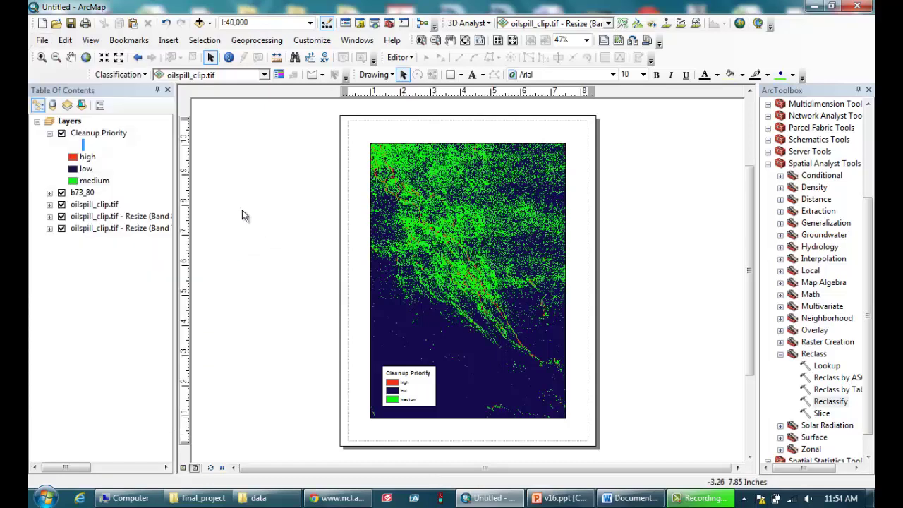
click(814, 6)
Restore the v16.ppt PowerPoint presentation from the taskbar
click(558, 498)
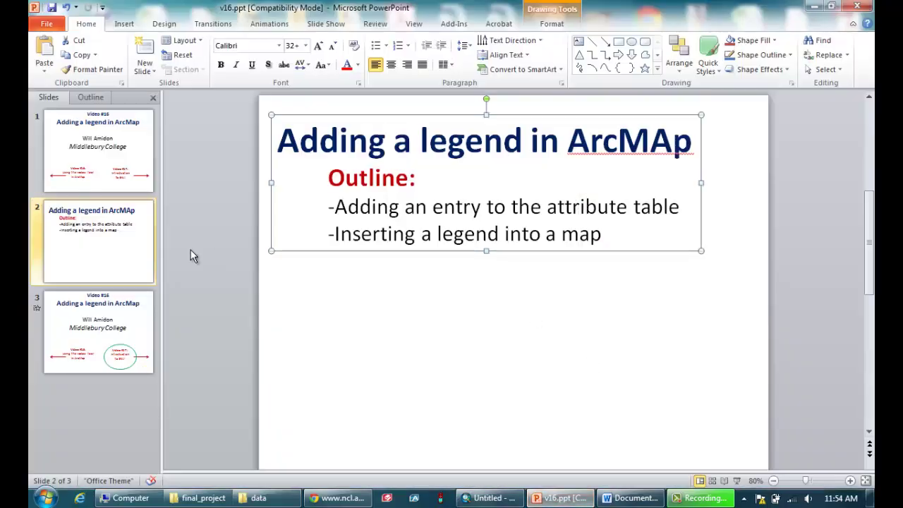